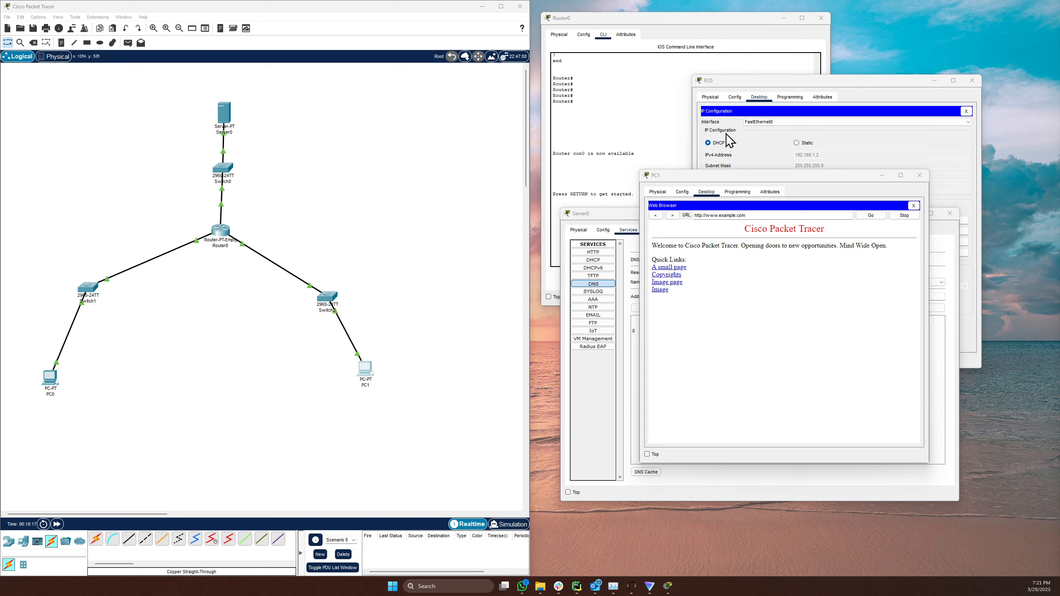
Step: Check Router0's physical modules and review the GigabitEthernet 0/0, 1/0 and 2/0 setup commands in its CLI history
{"action": "left_click", "coordinate": [560, 36]}
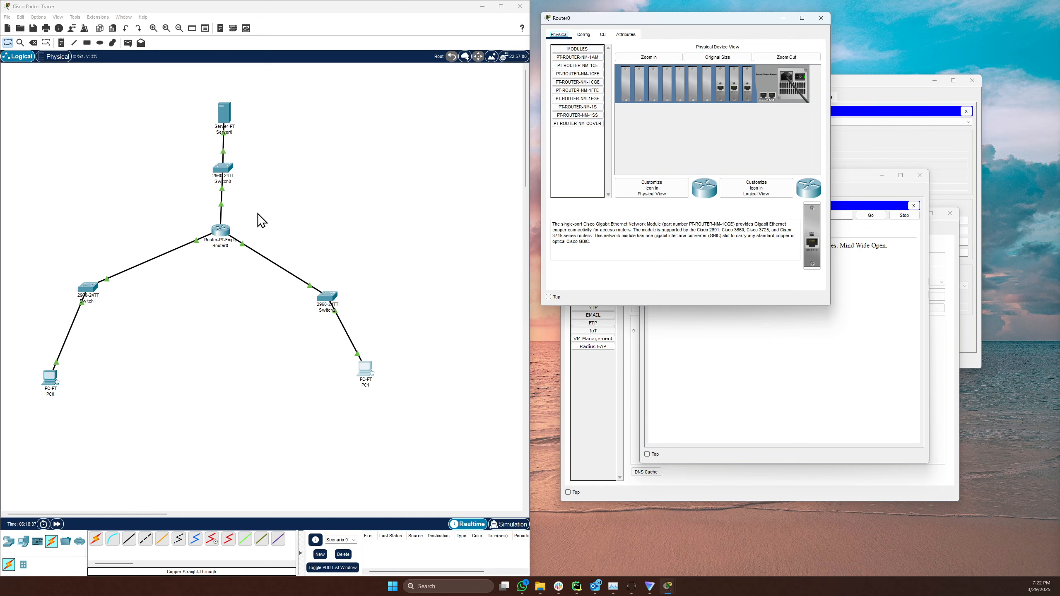
{"action": "left_click", "coordinate": [584, 35]}
{"action": "left_click", "coordinate": [604, 33]}
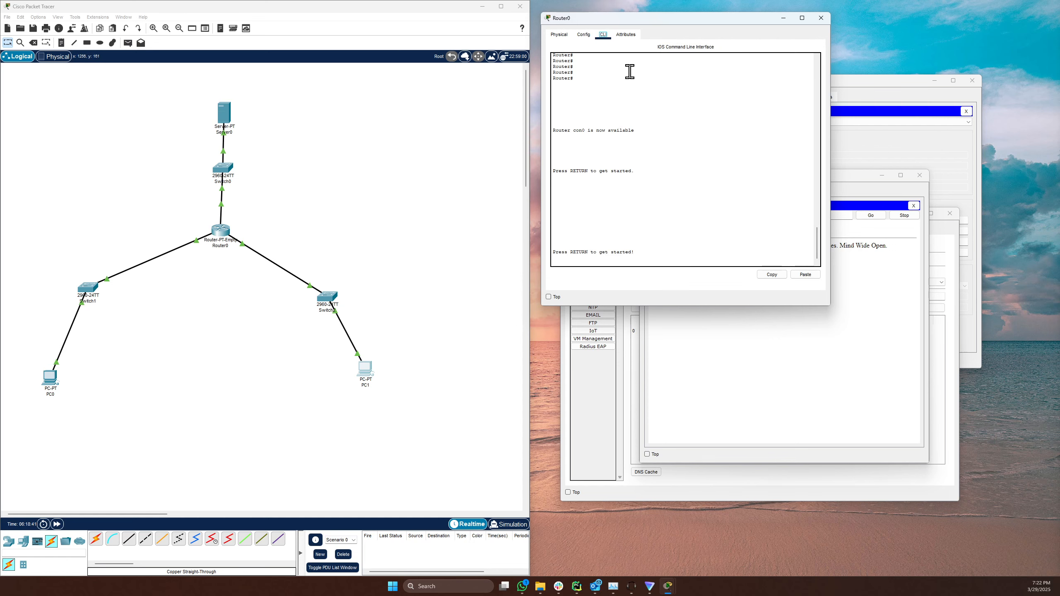
{"action": "scroll", "coordinate": [683, 211], "scroll_direction": "up", "scroll_amount": 15}
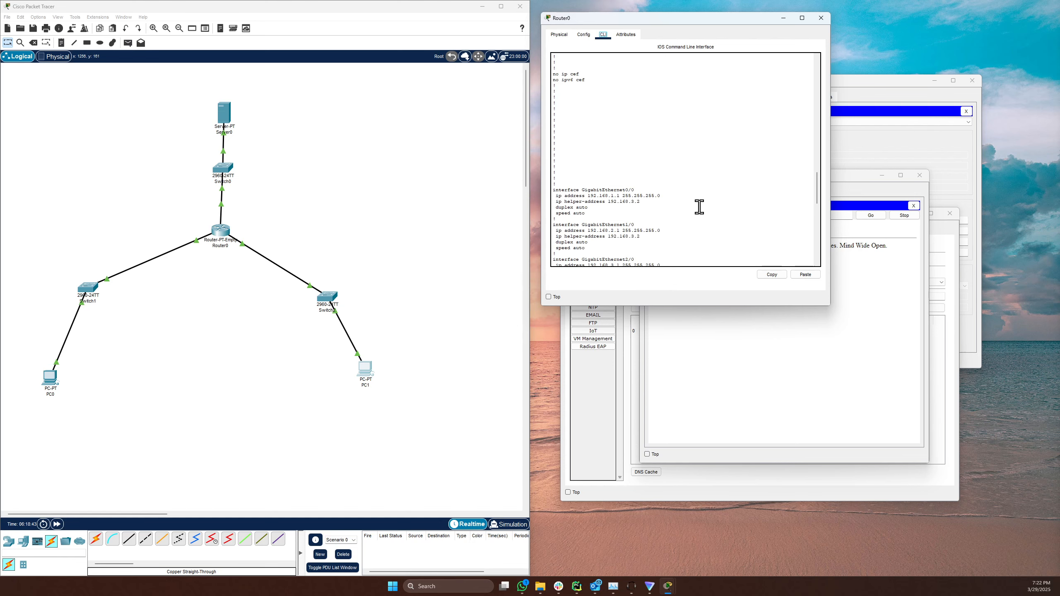
{"action": "scroll", "coordinate": [642, 217], "scroll_direction": "down", "scroll_amount": 5}
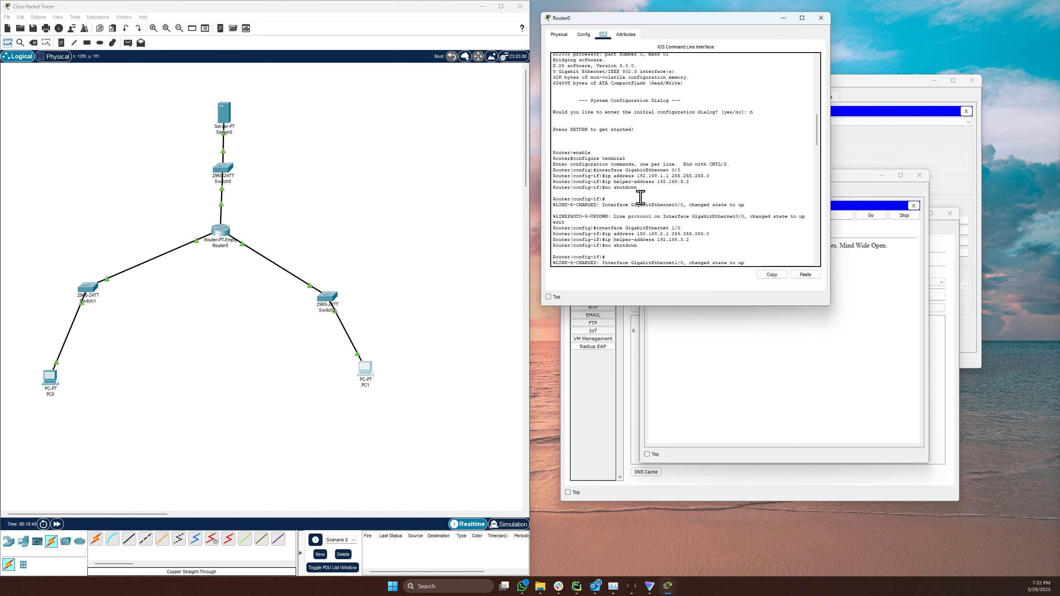
{"action": "scroll", "coordinate": [646, 196], "scroll_direction": "down", "scroll_amount": 1}
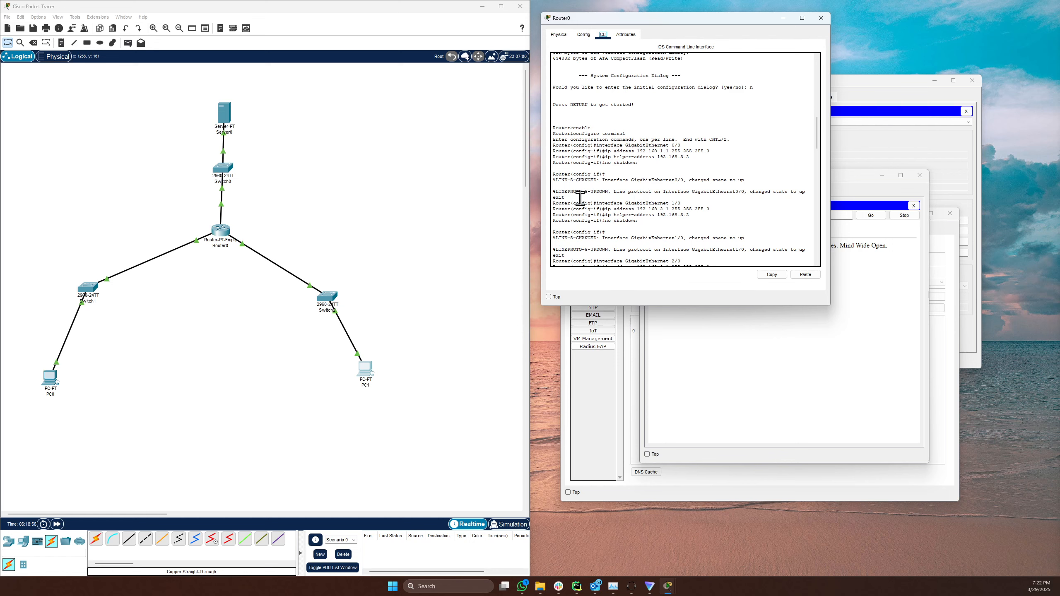
{"action": "scroll", "coordinate": [680, 214], "scroll_direction": "down", "scroll_amount": 1}
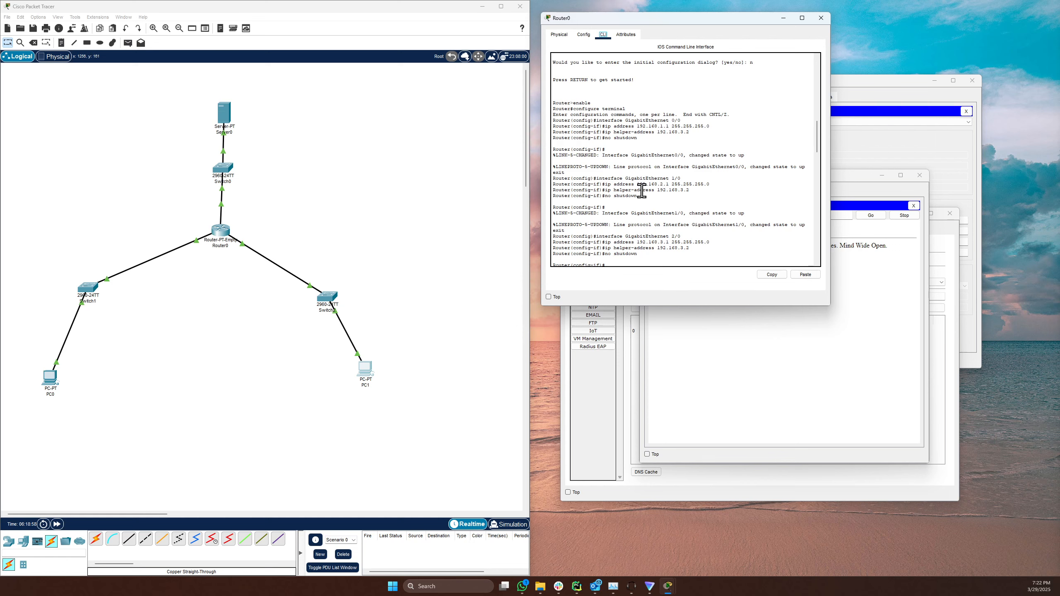
{"action": "scroll", "coordinate": [712, 202], "scroll_direction": "down", "scroll_amount": 1}
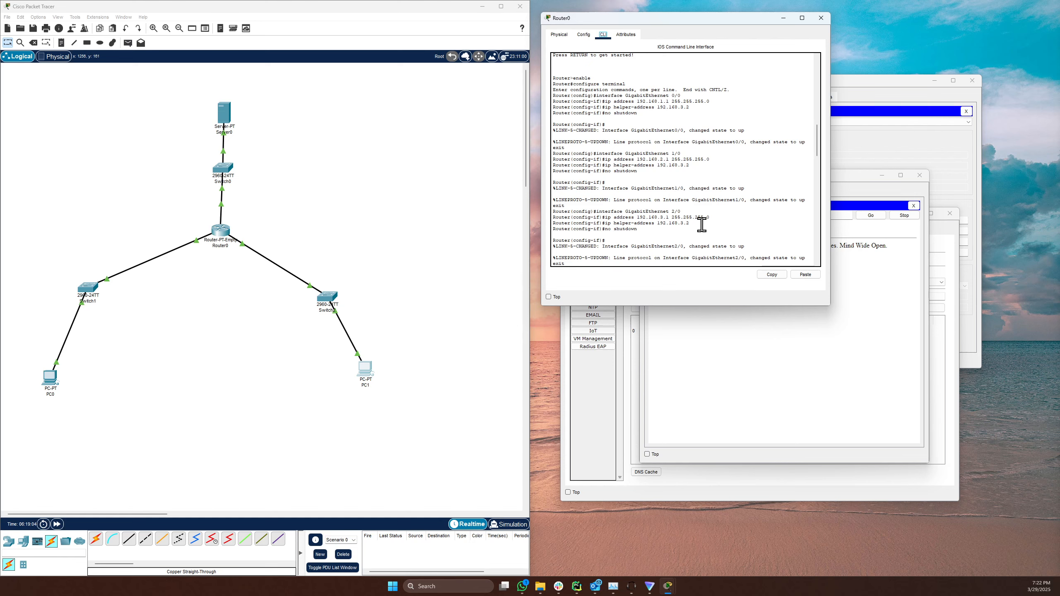
{"action": "scroll", "coordinate": [733, 228], "scroll_direction": "down", "scroll_amount": 1}
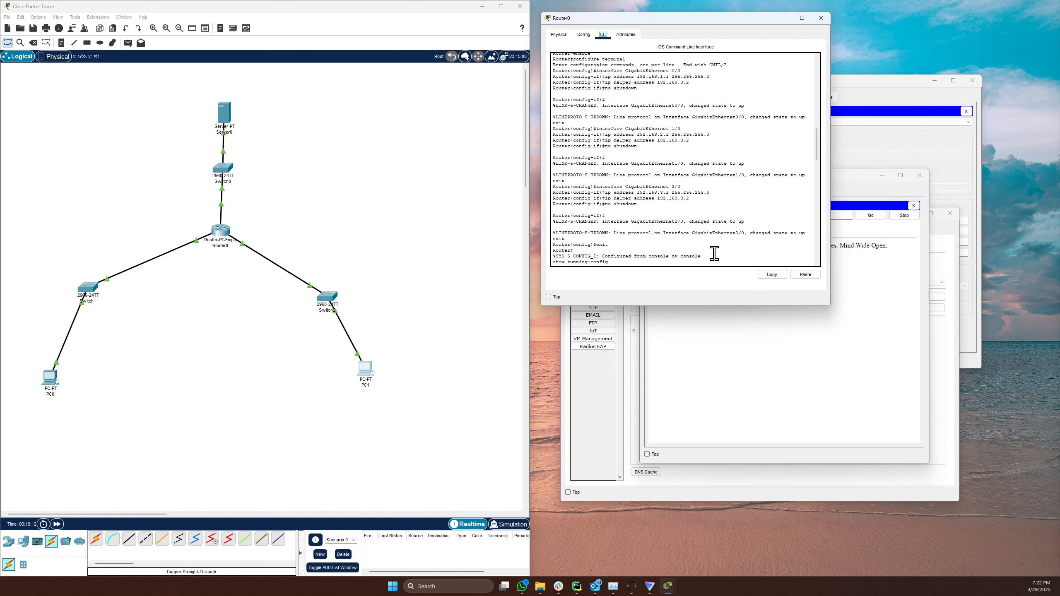
Step: Examine the show running-config output in Router0's CLI, including each interface's IP address and helper address
{"action": "key", "text": "Return"}
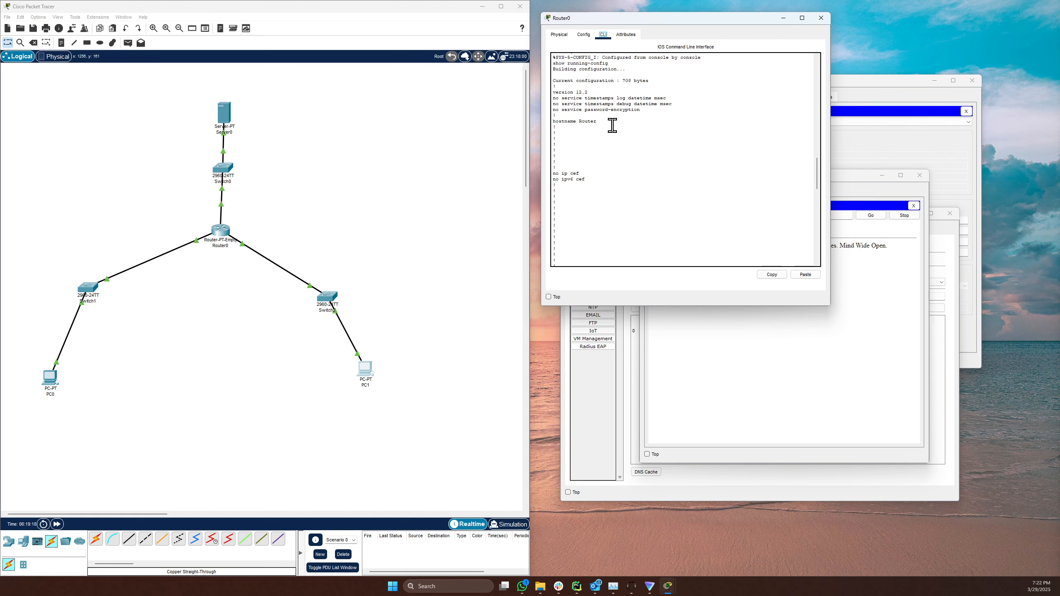
{"action": "scroll", "coordinate": [614, 125], "scroll_direction": "up", "scroll_amount": 2}
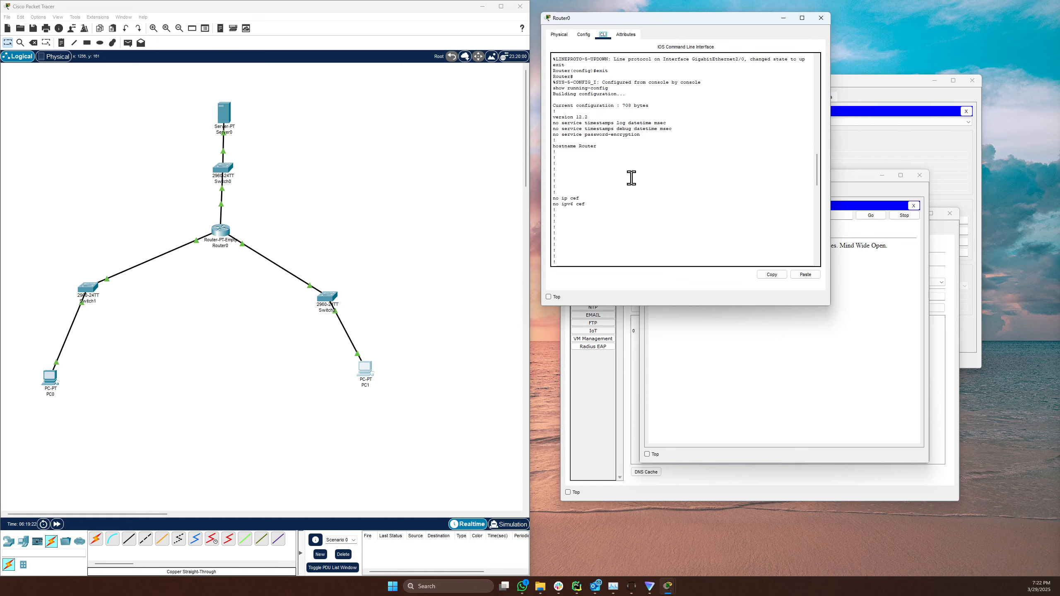
{"action": "scroll", "coordinate": [612, 216], "scroll_direction": "down", "scroll_amount": 2}
{"action": "scroll", "coordinate": [603, 178], "scroll_direction": "down", "scroll_amount": 4}
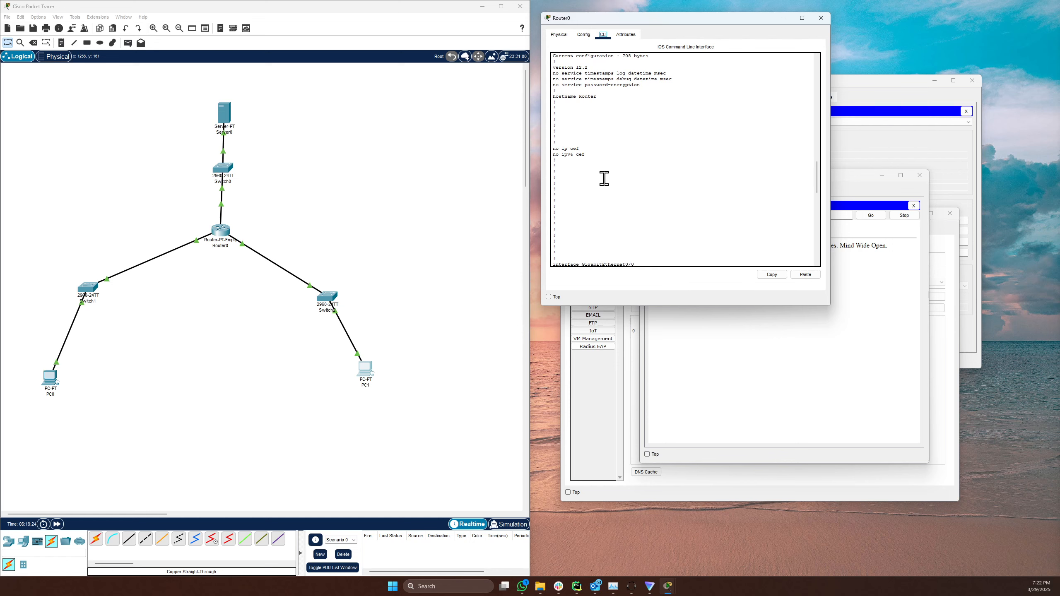
{"action": "scroll", "coordinate": [610, 192], "scroll_direction": "down", "scroll_amount": 8}
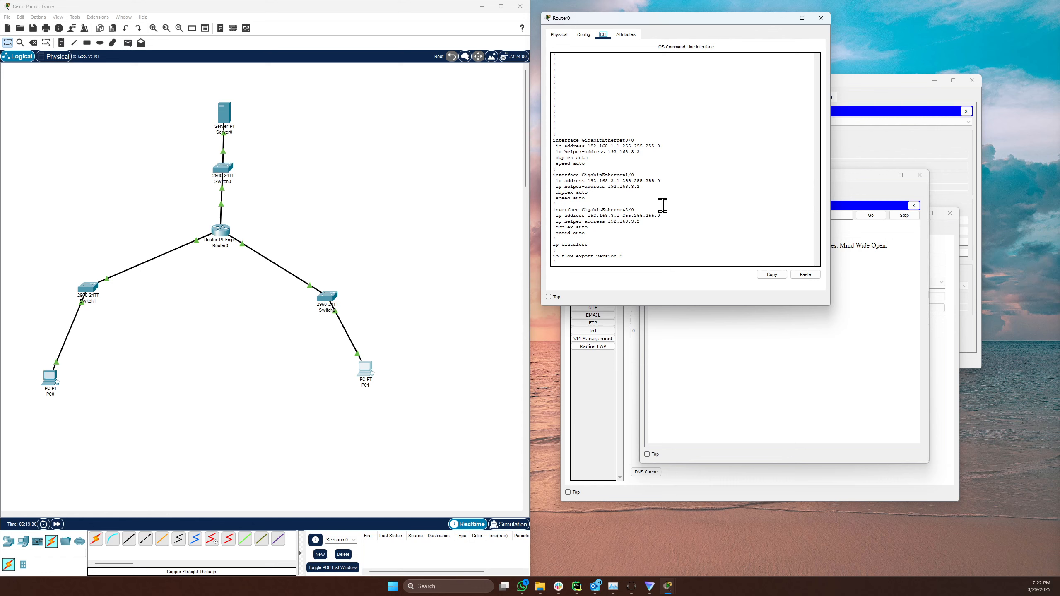
{"action": "scroll", "coordinate": [648, 222], "scroll_direction": "down", "scroll_amount": 6}
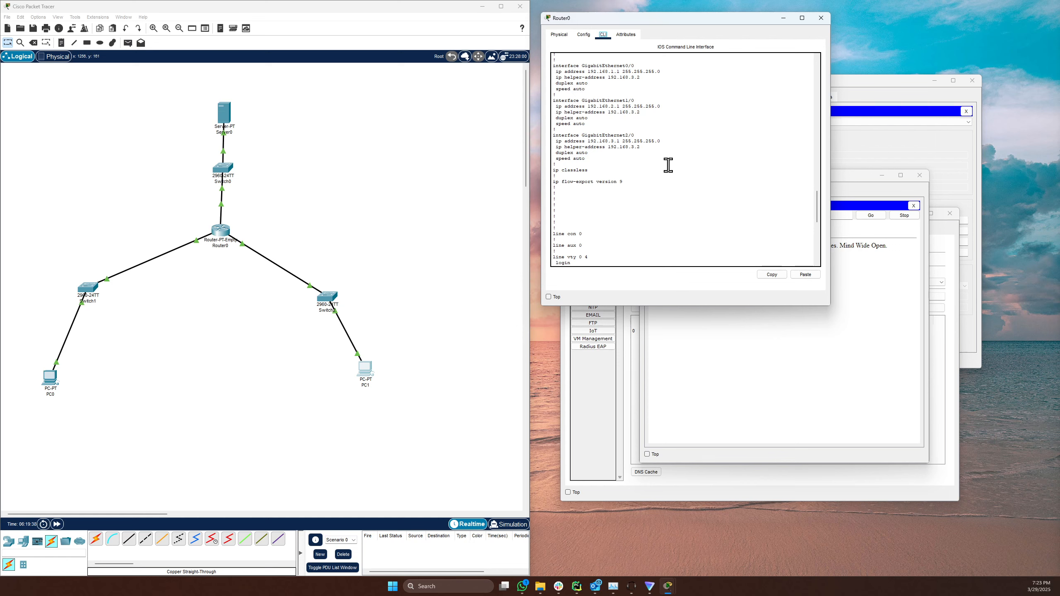
{"action": "scroll", "coordinate": [674, 201], "scroll_direction": "down", "scroll_amount": 2}
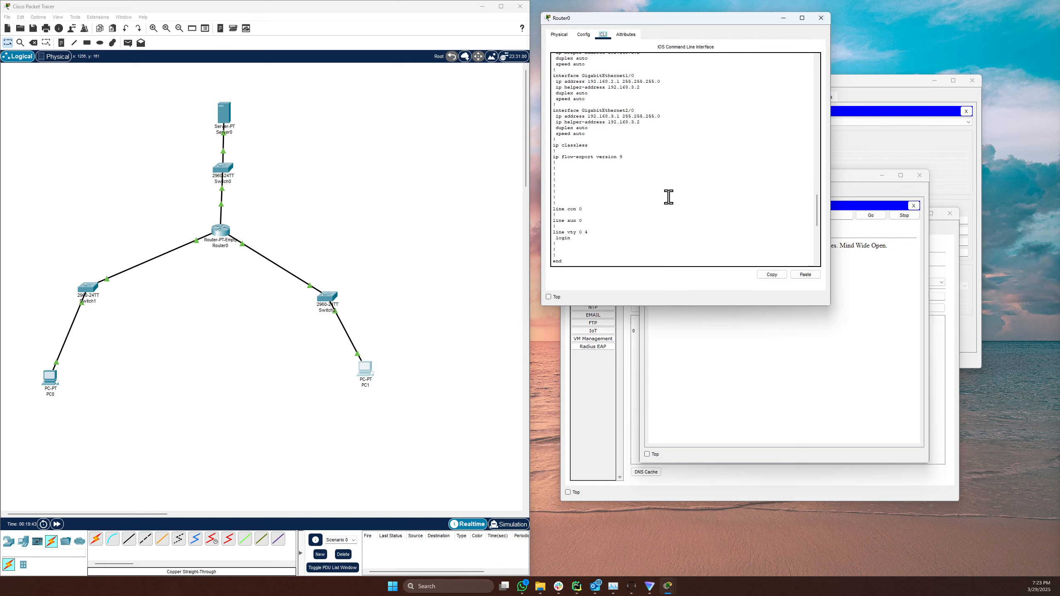
{"action": "scroll", "coordinate": [657, 205], "scroll_direction": "down", "scroll_amount": 5}
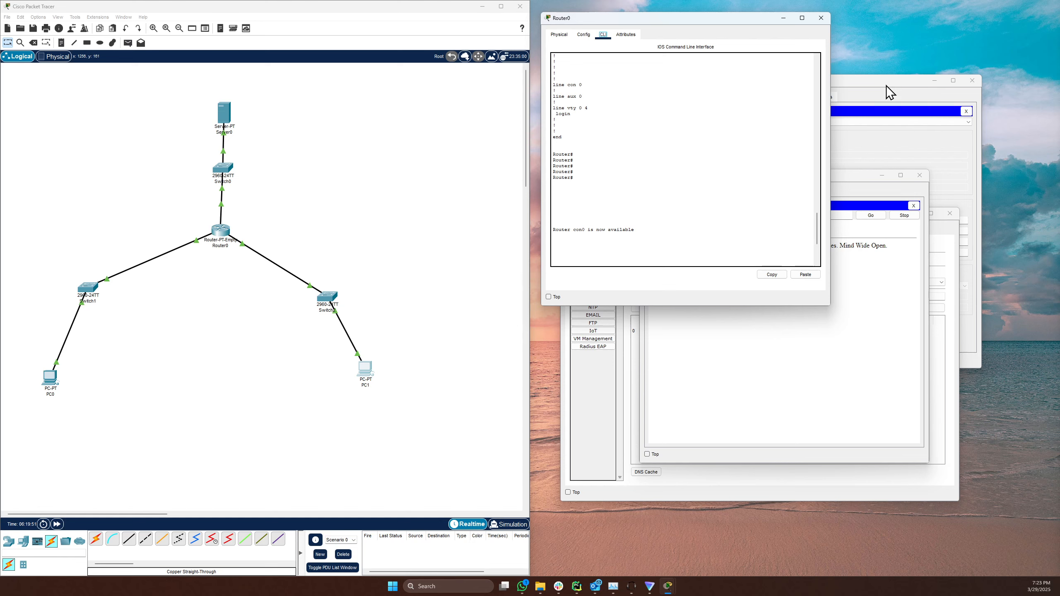
Step: View PC1's web browser and PC0's IP configuration, and bring Router0's CLI back into view
{"action": "left_click", "coordinate": [762, 446]}
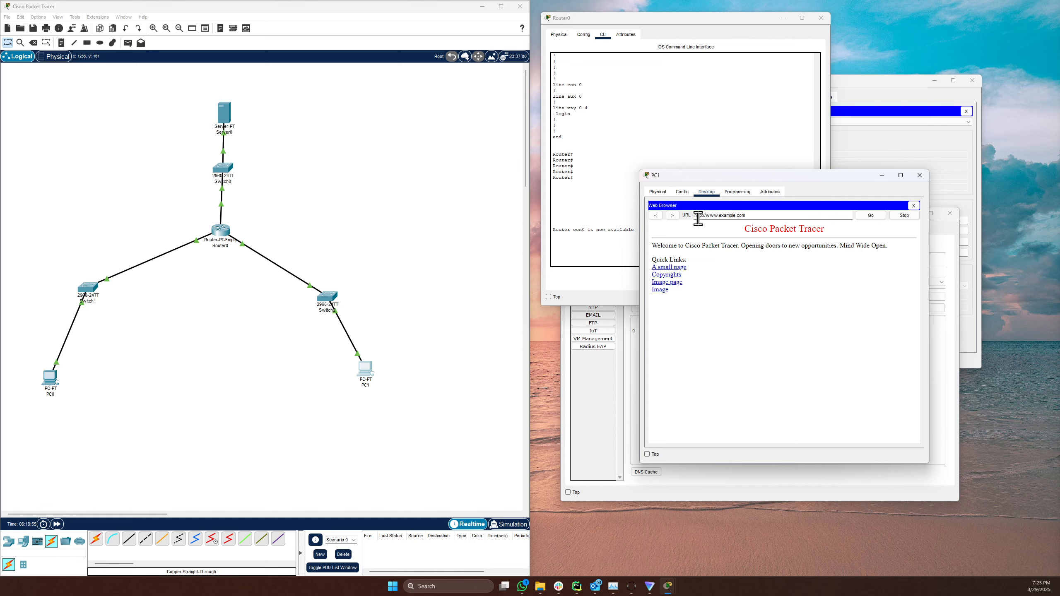
{"action": "left_click", "coordinate": [42, 383]}
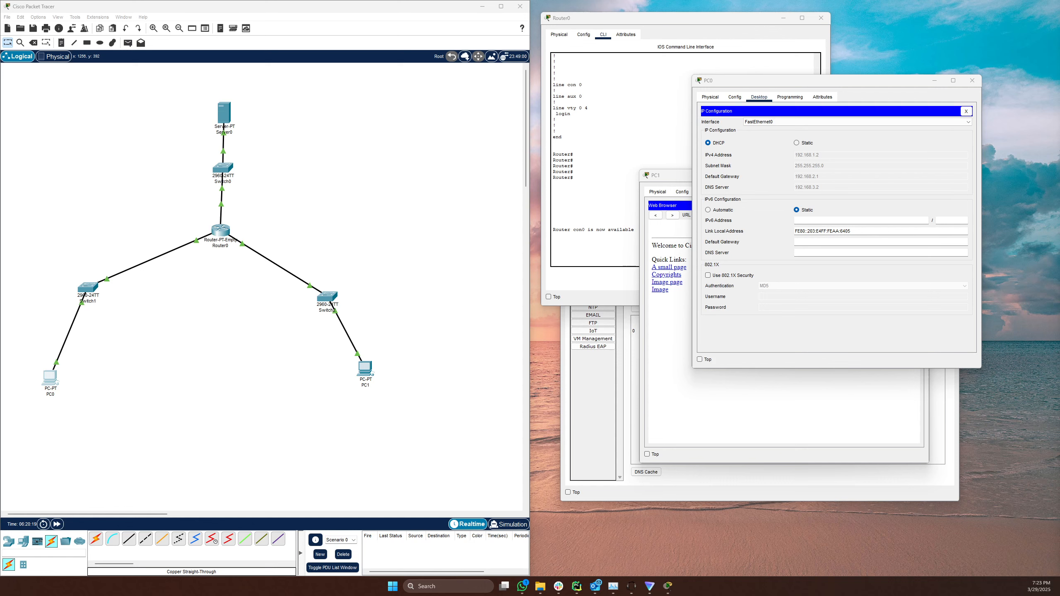
{"action": "left_click", "coordinate": [789, 377]}
{"action": "left_click", "coordinate": [659, 102]}
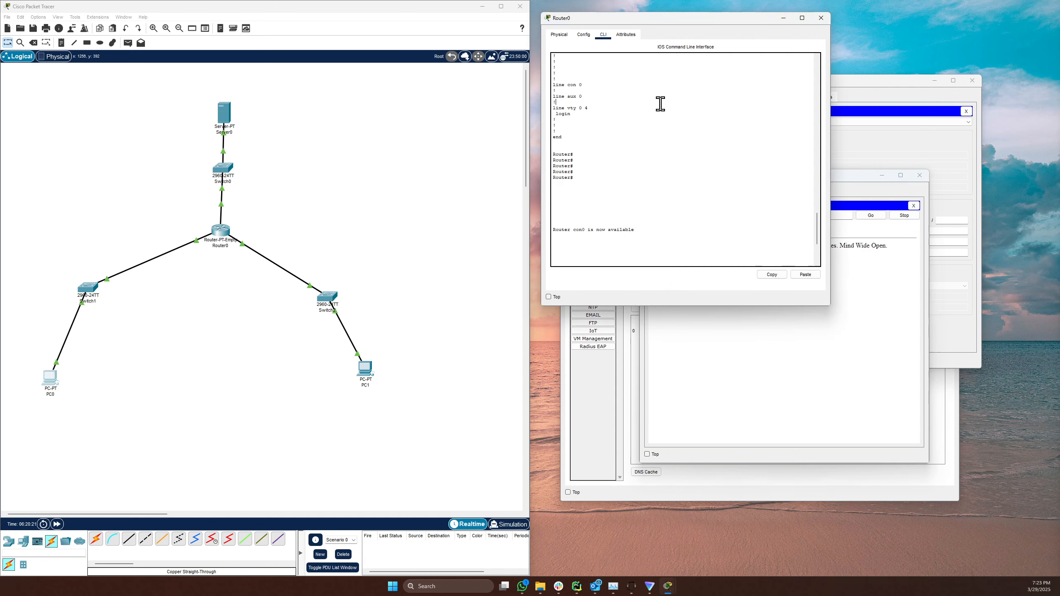
Step: Inspect the DHCP pools, DNS records and HTTP files configured in Server0's services
{"action": "left_click", "coordinate": [222, 120]}
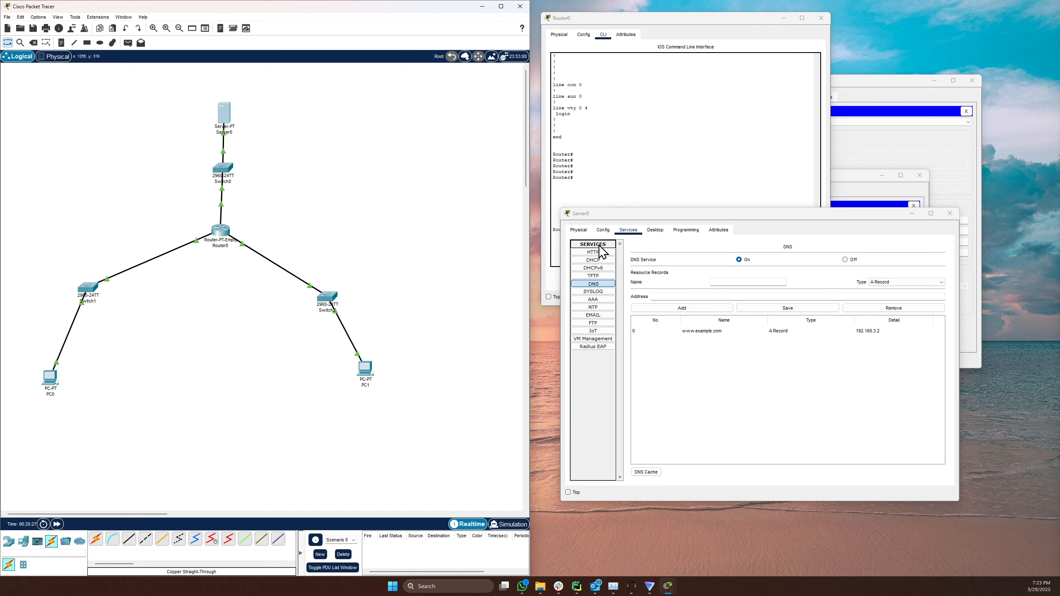
{"action": "left_click", "coordinate": [600, 261]}
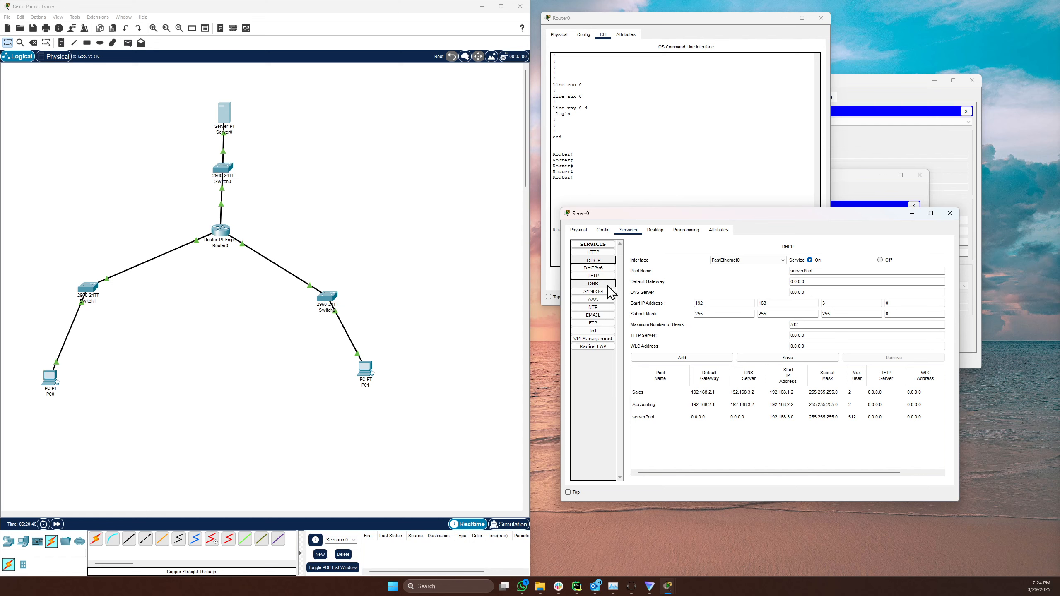
{"action": "left_click", "coordinate": [601, 284]}
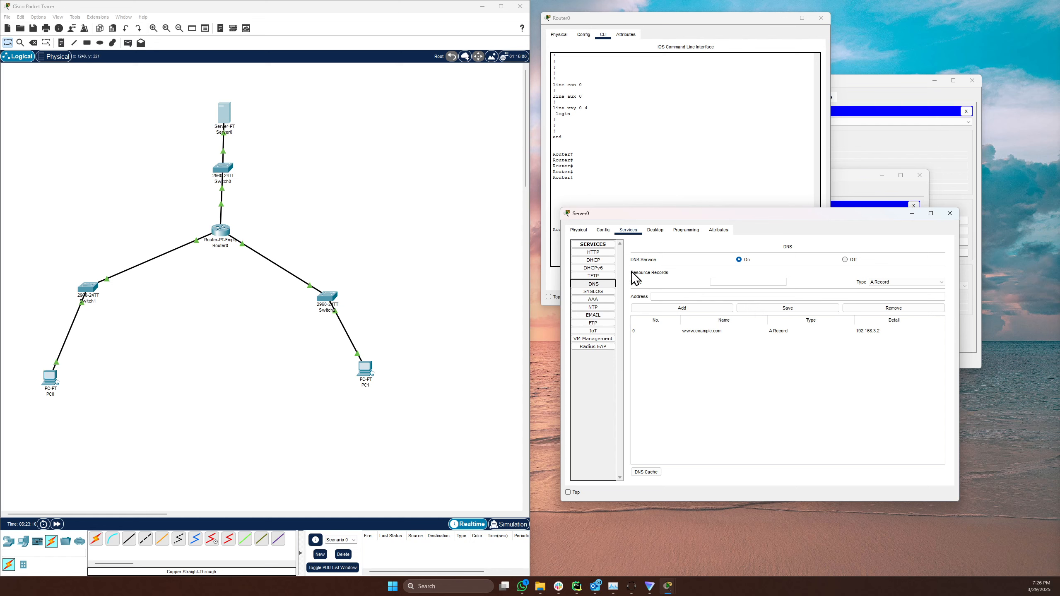
{"action": "left_click", "coordinate": [593, 252]}
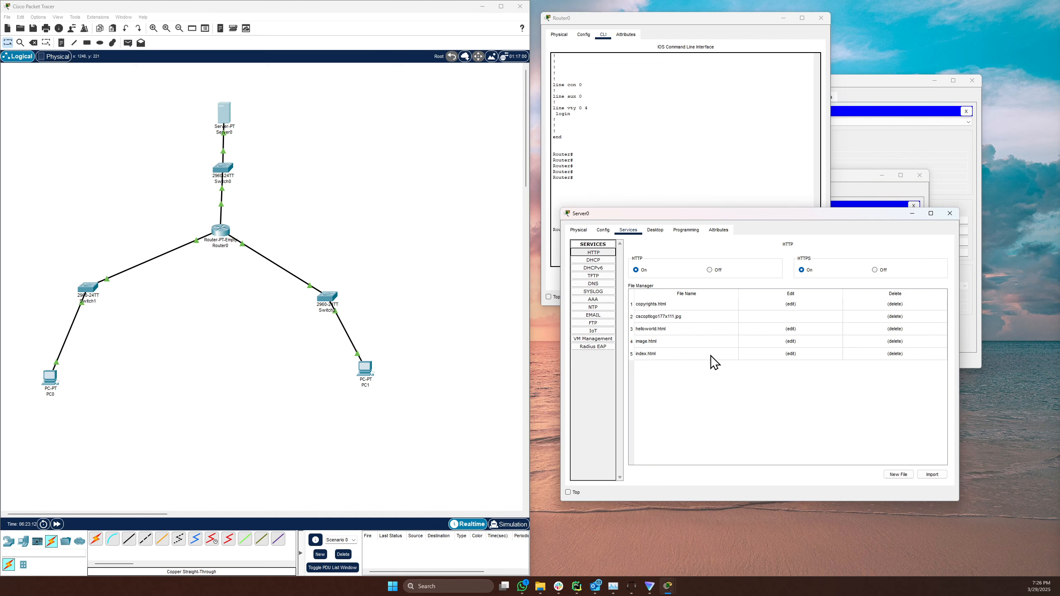
{"action": "left_click", "coordinate": [856, 178]}
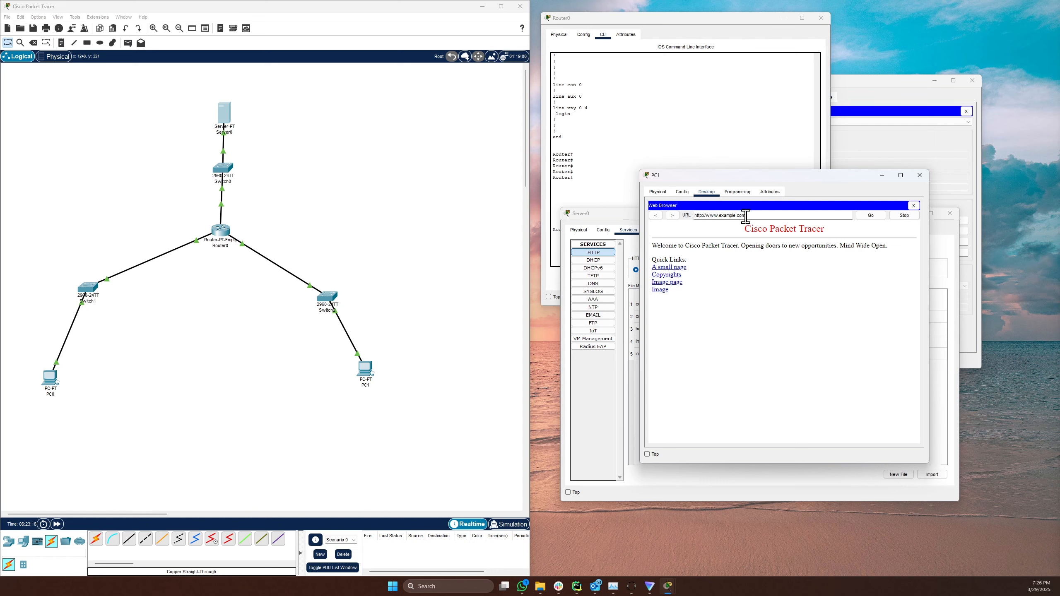
{"action": "left_click", "coordinate": [601, 285]}
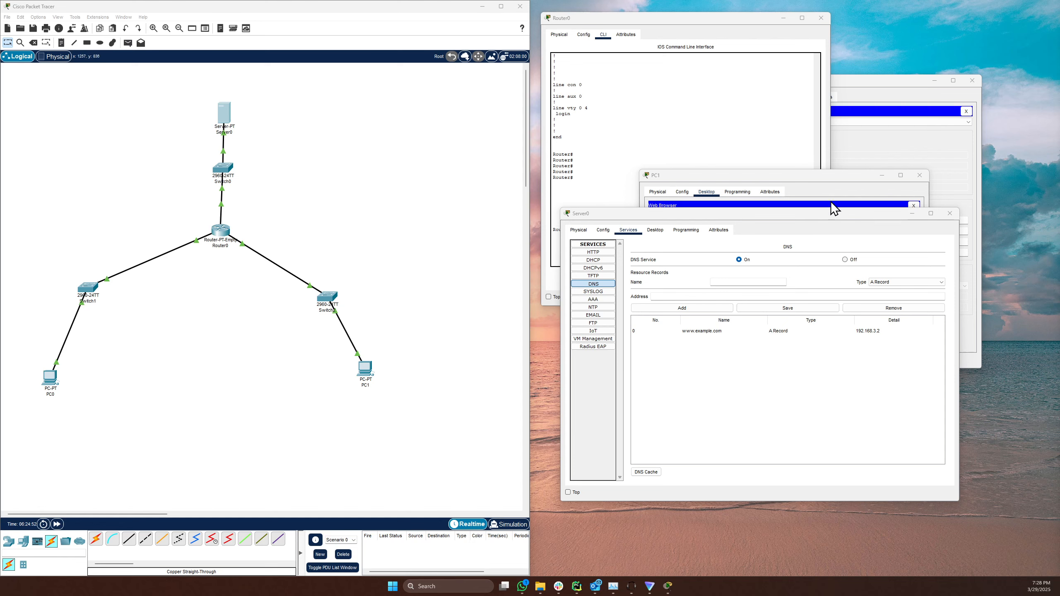
{"action": "left_click", "coordinate": [830, 177]}
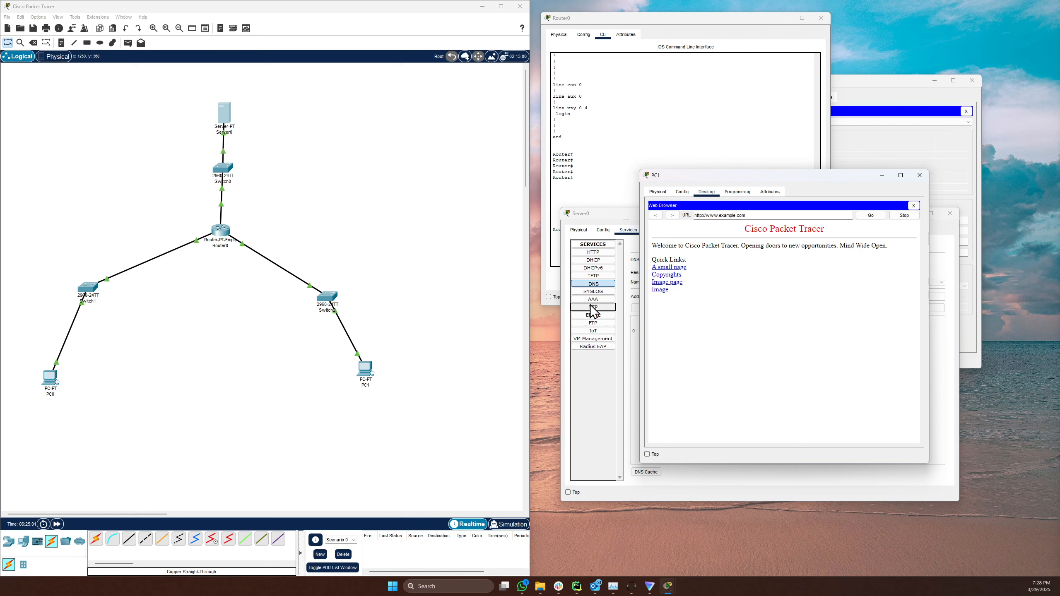
{"action": "left_click", "coordinate": [611, 216]}
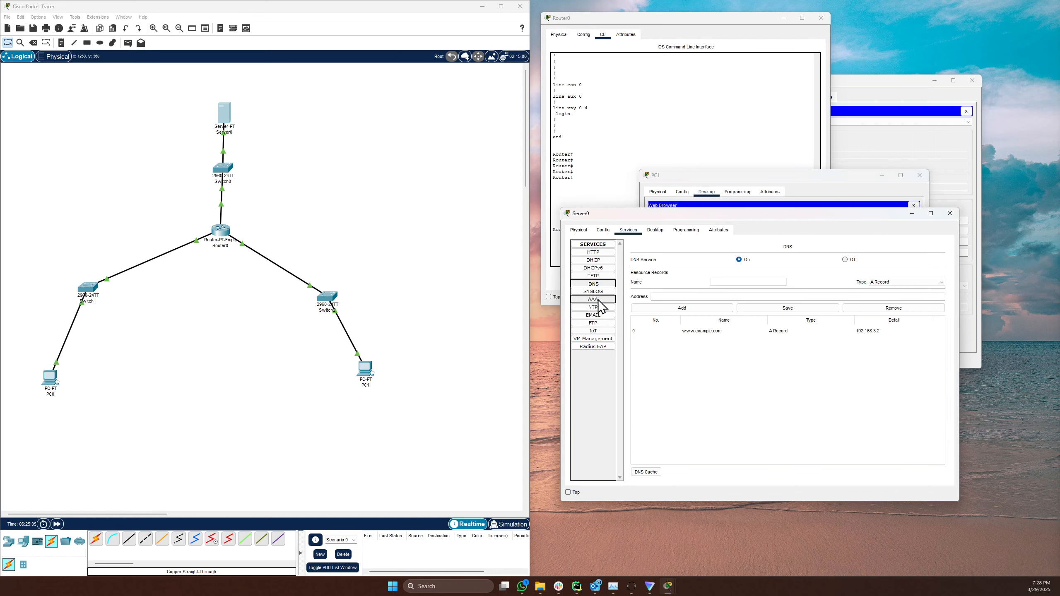
{"action": "left_click", "coordinate": [600, 254]}
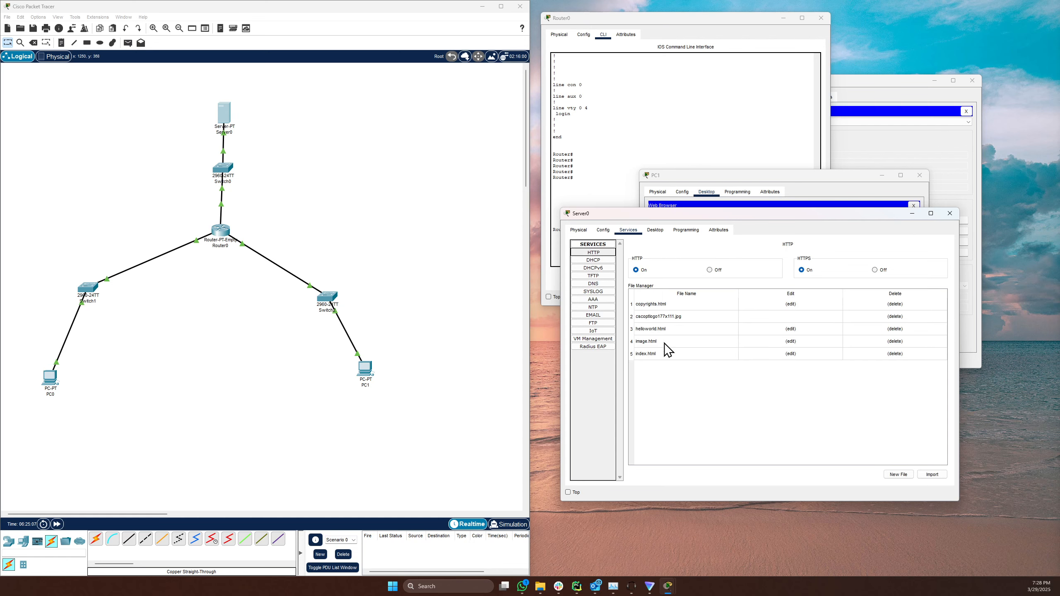